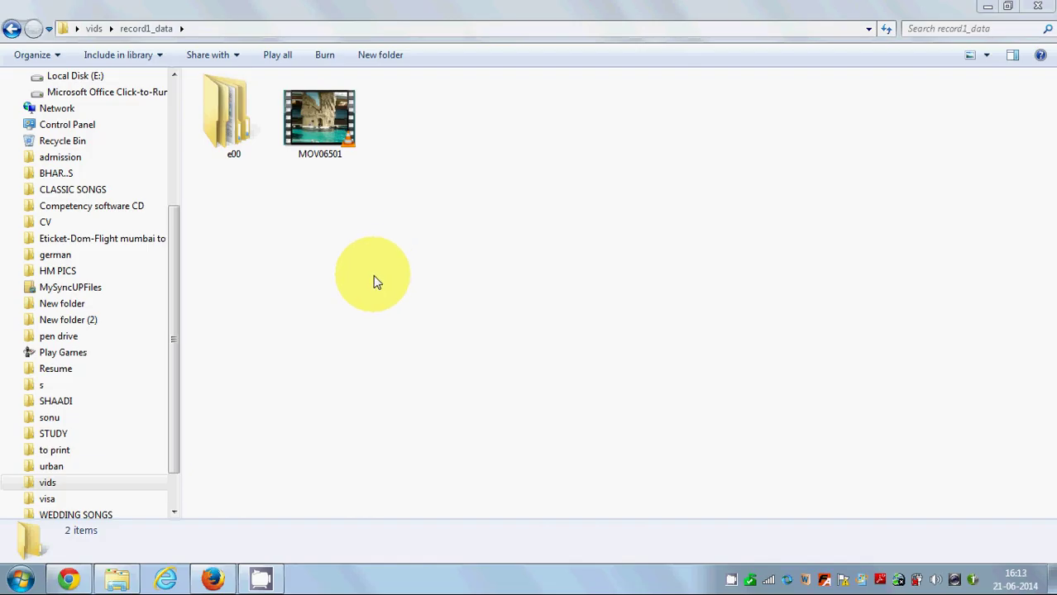
pyautogui.click(212, 578)
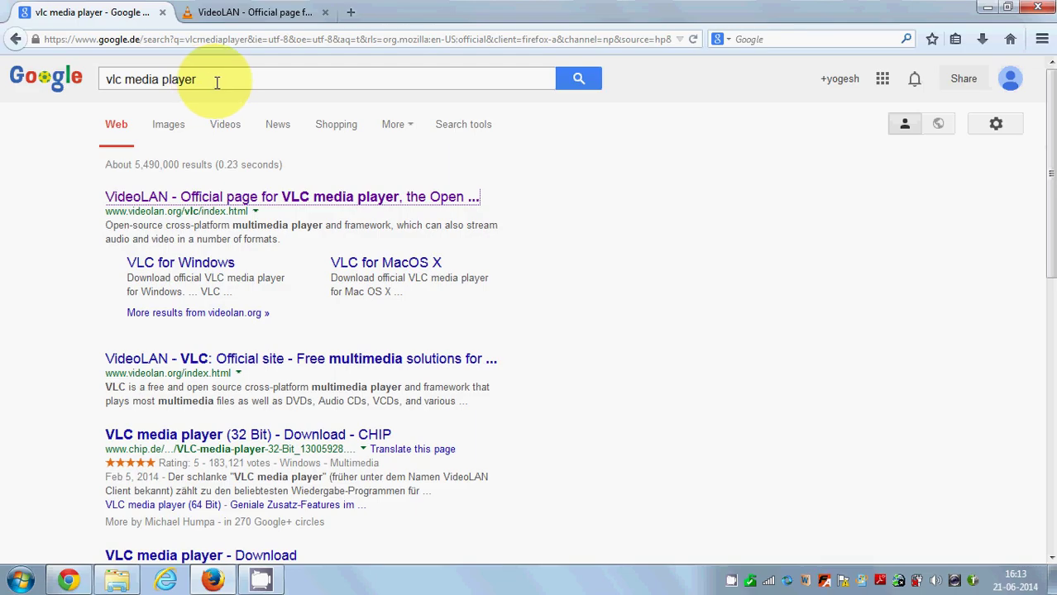
pyautogui.moveTo(215, 82); pyautogui.dragTo(86, 79)
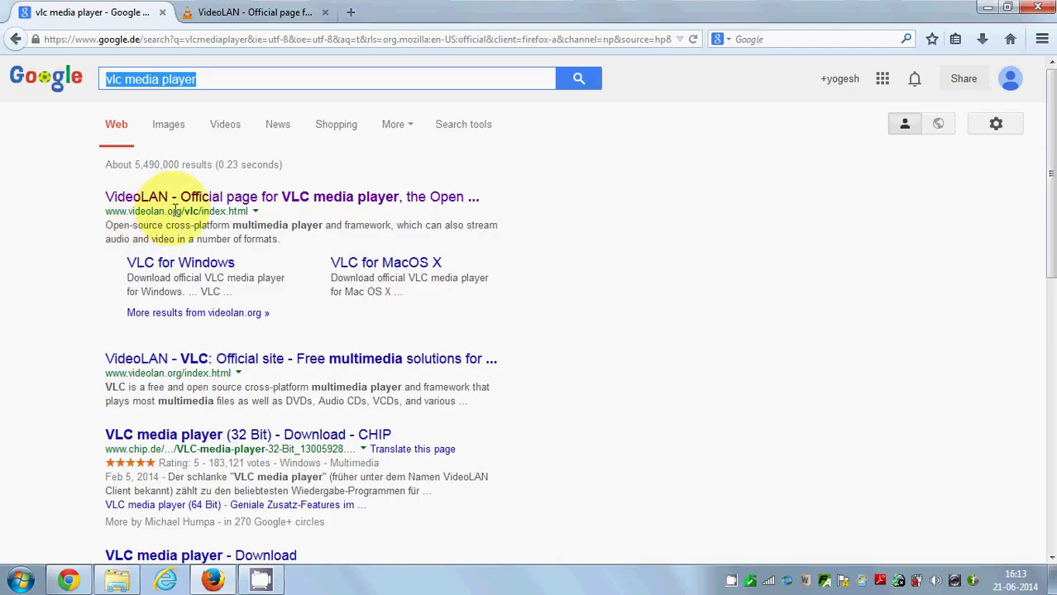
pyautogui.click(248, 12)
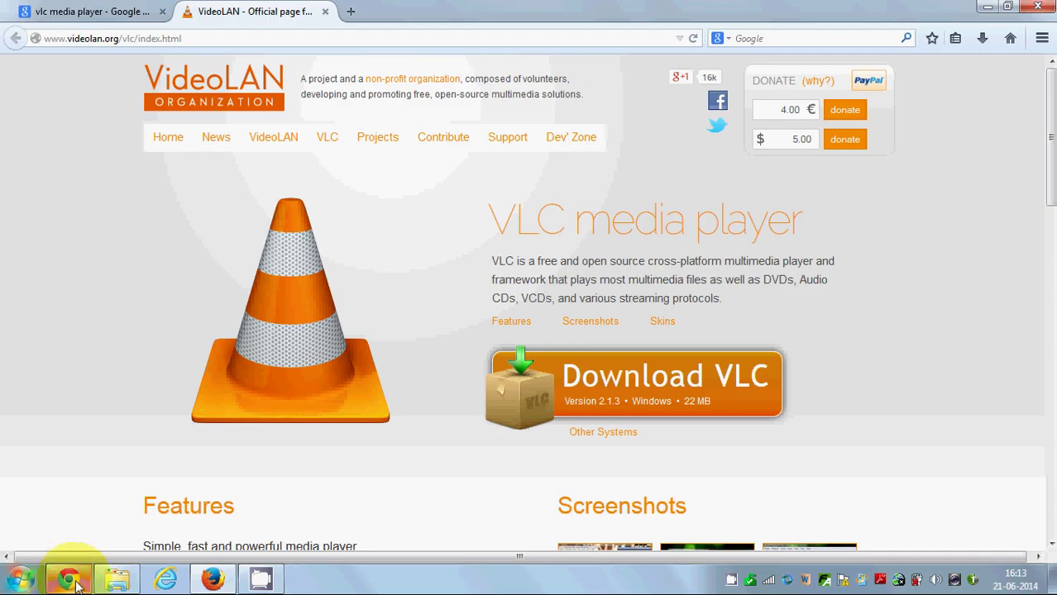
pyautogui.click(117, 579)
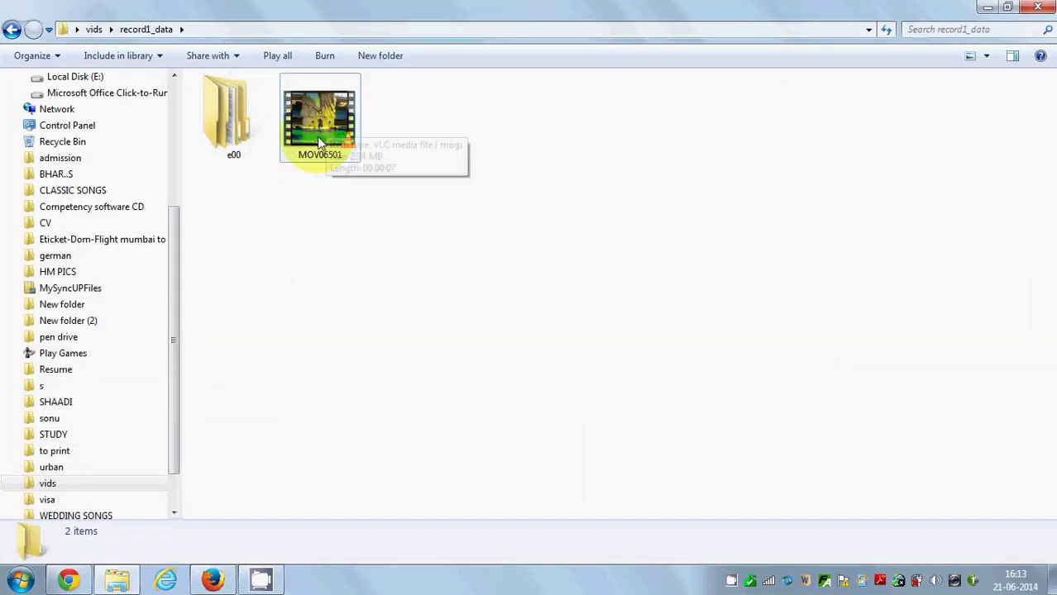
# Step: Launch VLC media player from the Start menu and open Media > Convert / Save
pyautogui.click(18, 579)
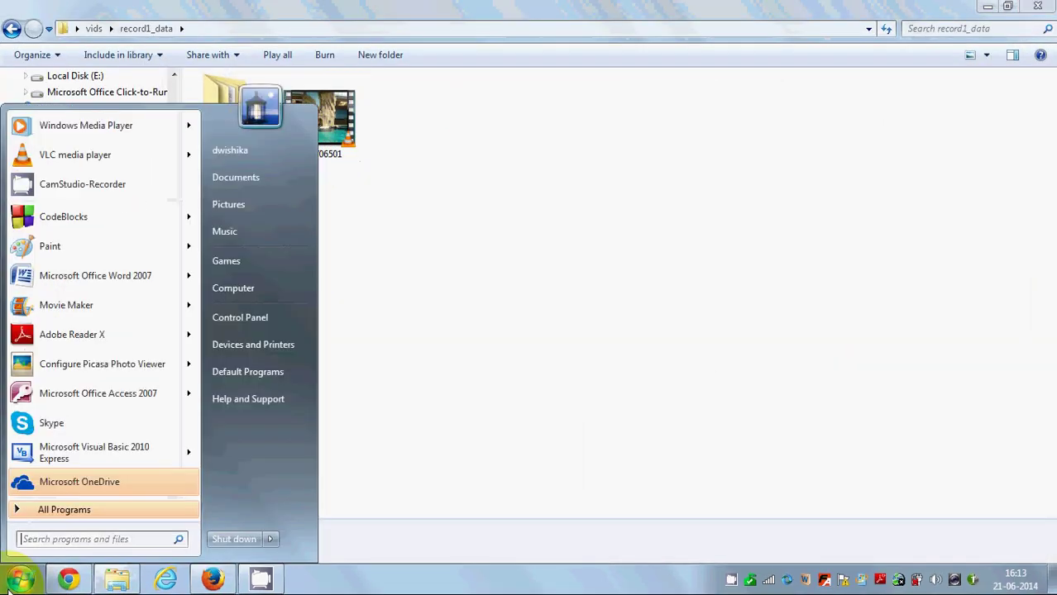
pyautogui.click(75, 157)
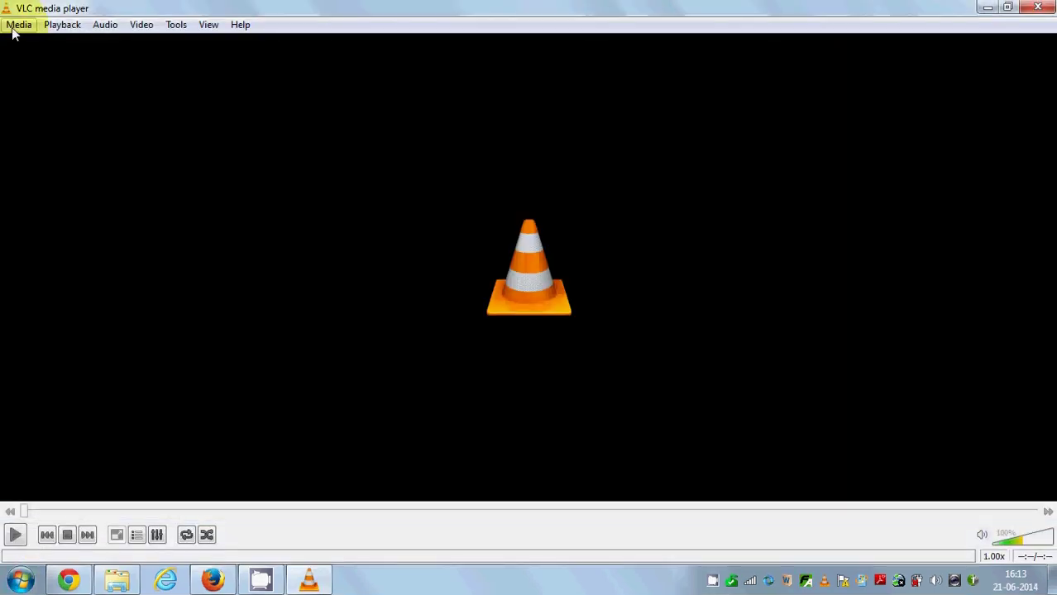
pyautogui.click(16, 25)
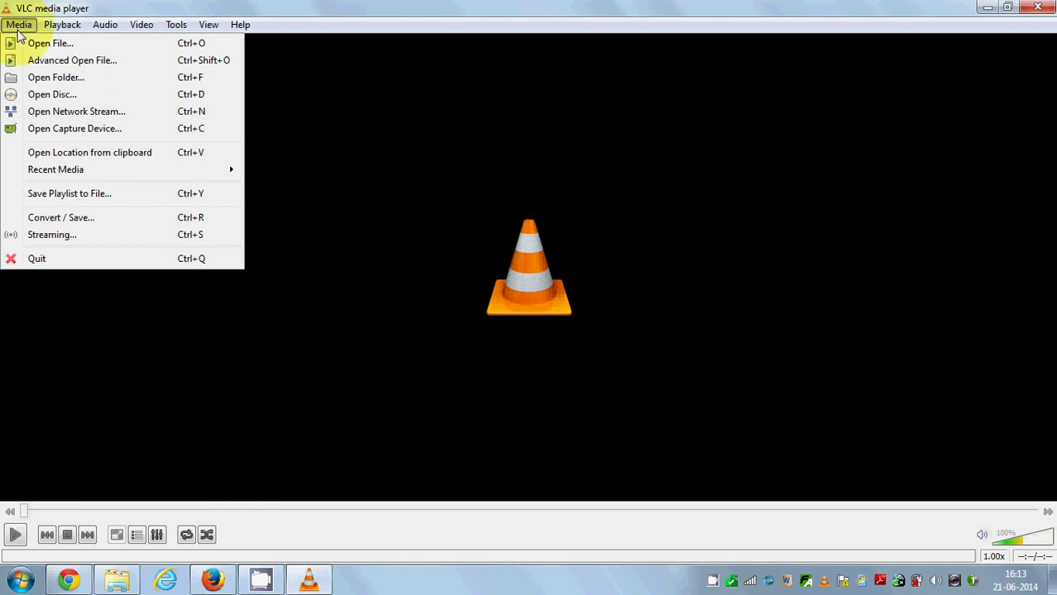
pyautogui.click(45, 220)
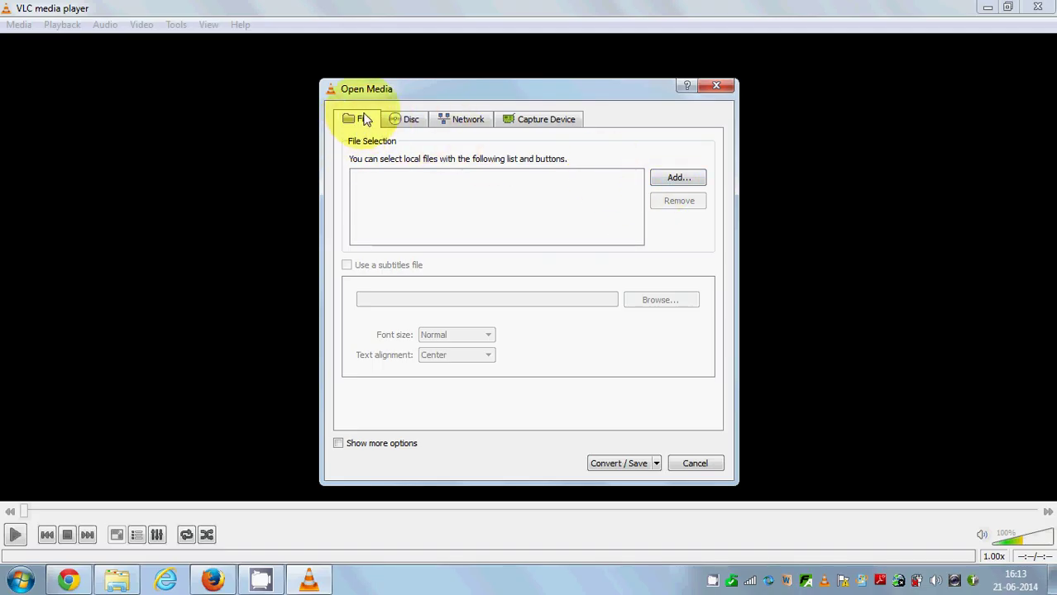
# Step: Pick MOV06501 from record1_data after checking in Properties that it is a 2.74 MB .MPG file
pyautogui.click(665, 180)
pyautogui.click(602, 229)
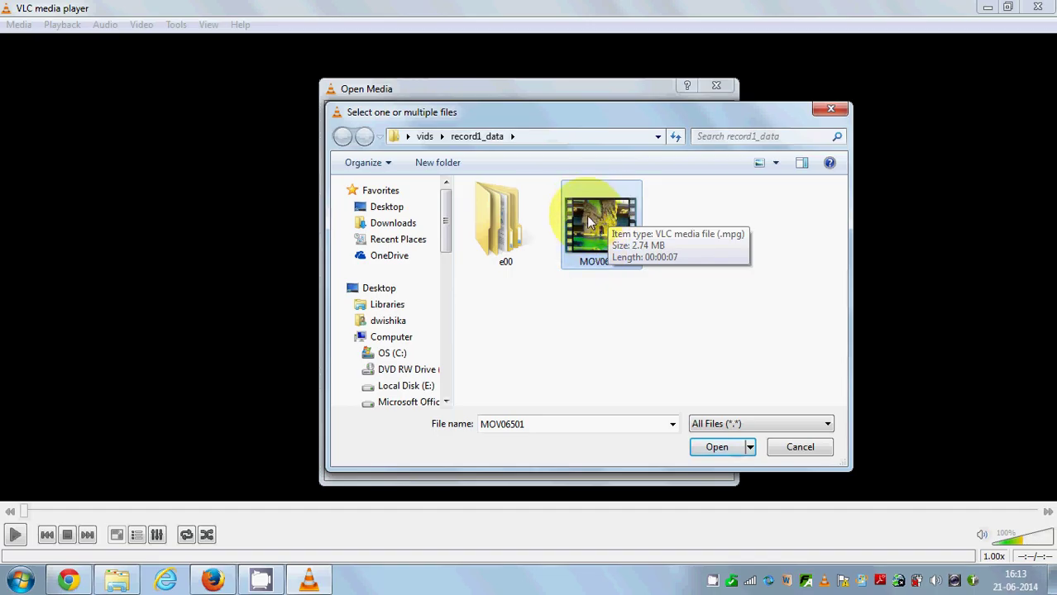
pyautogui.rightClick(581, 224)
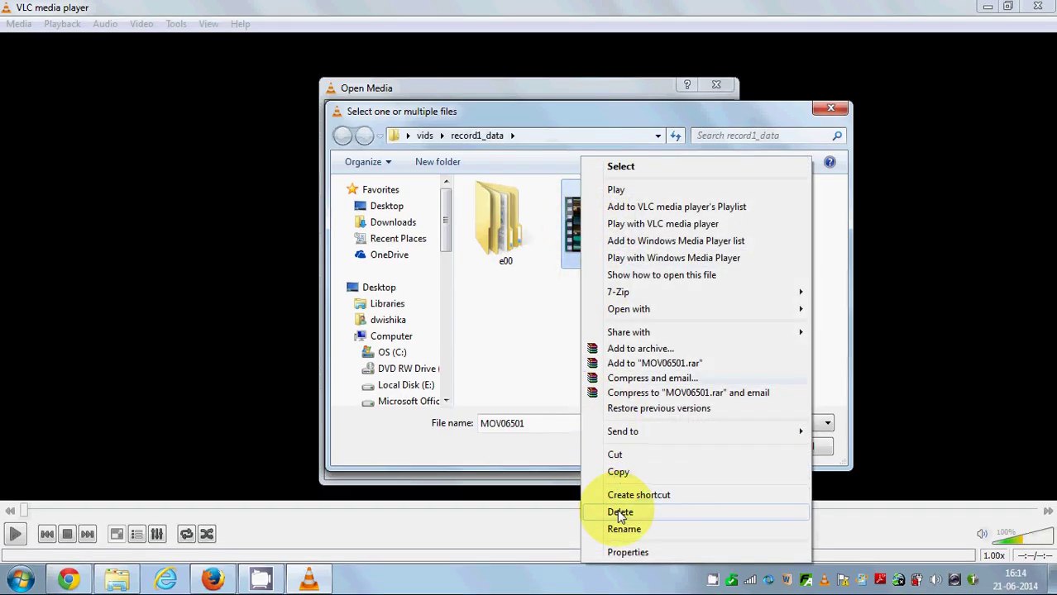
pyautogui.click(629, 552)
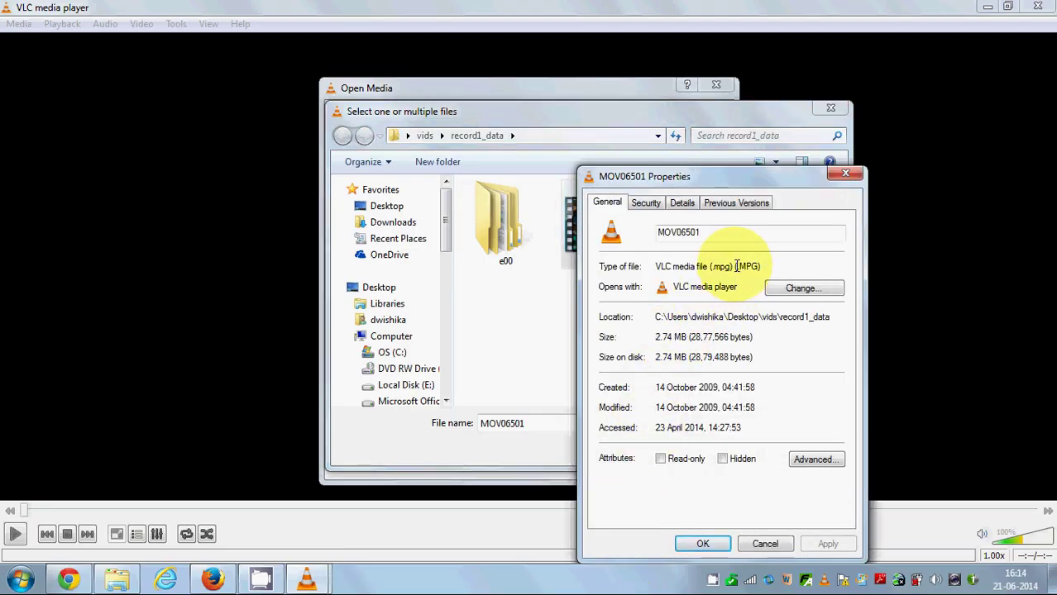
pyautogui.moveTo(734, 266); pyautogui.dragTo(767, 266)
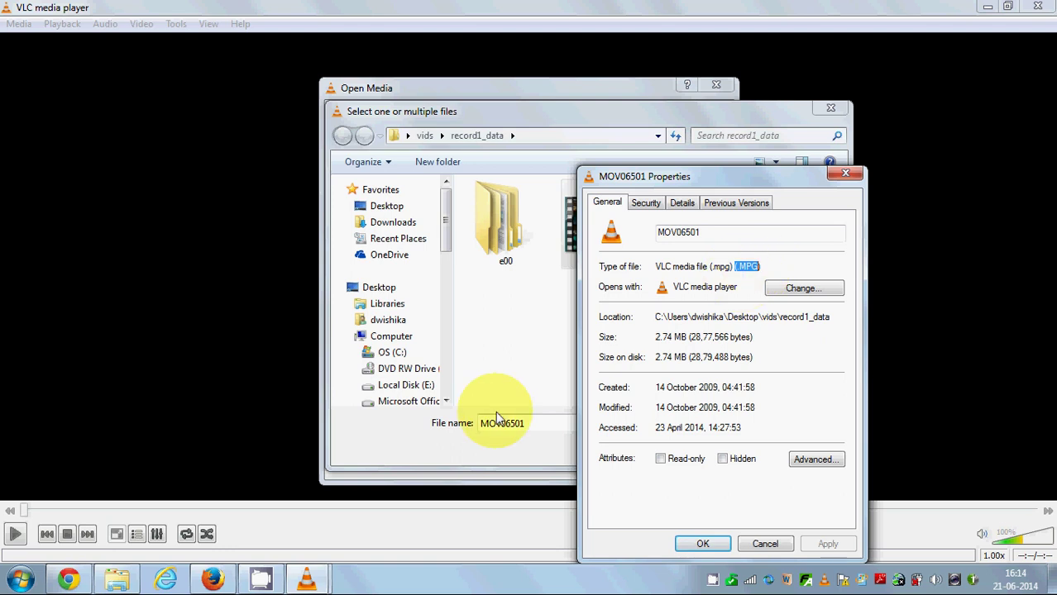
pyautogui.click(117, 579)
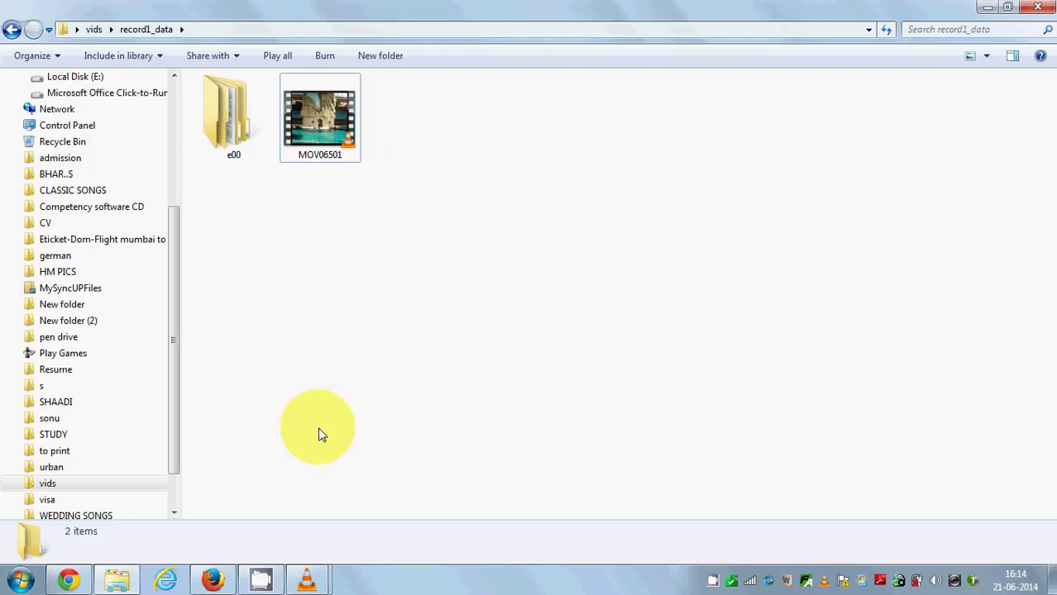
# Step: Open MOV06501.MPG as the source and choose Convert, giving the Video - H.264 + AAC (MP4) profile
pyautogui.moveTo(306, 579)
pyautogui.click(282, 505)
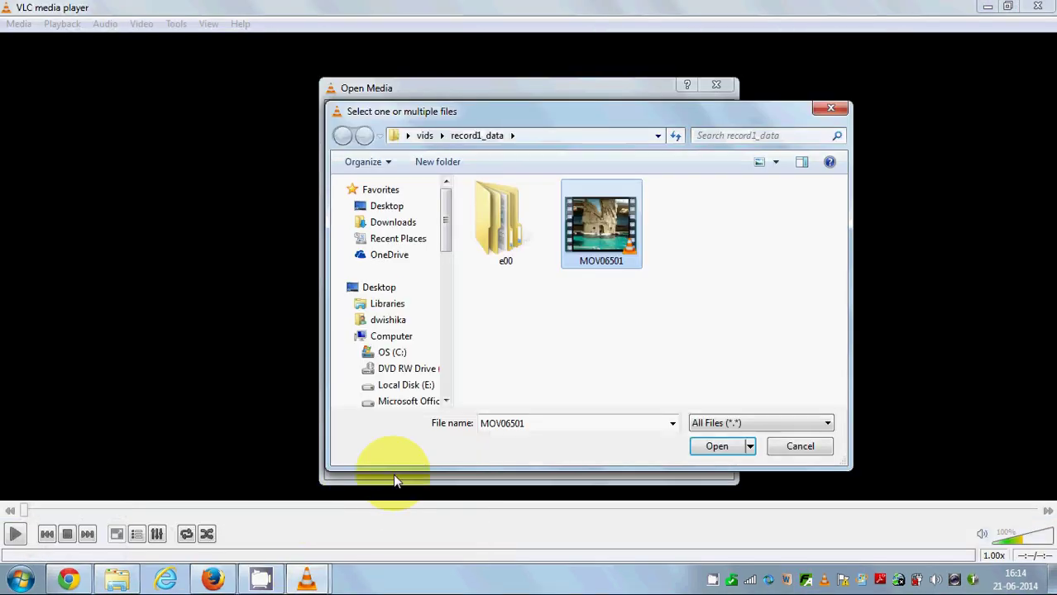
pyautogui.click(720, 451)
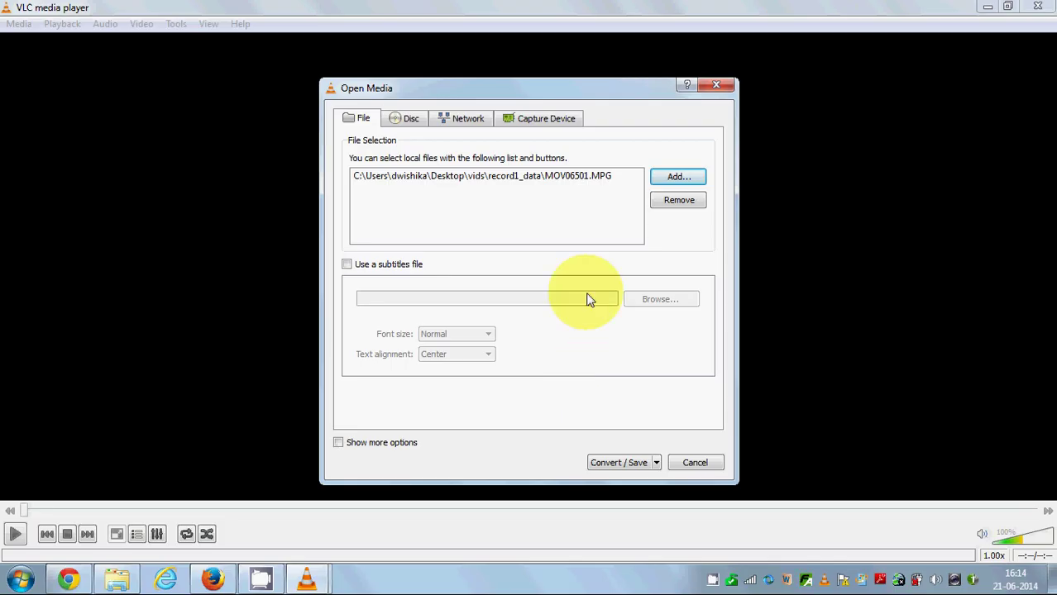
pyautogui.click(656, 464)
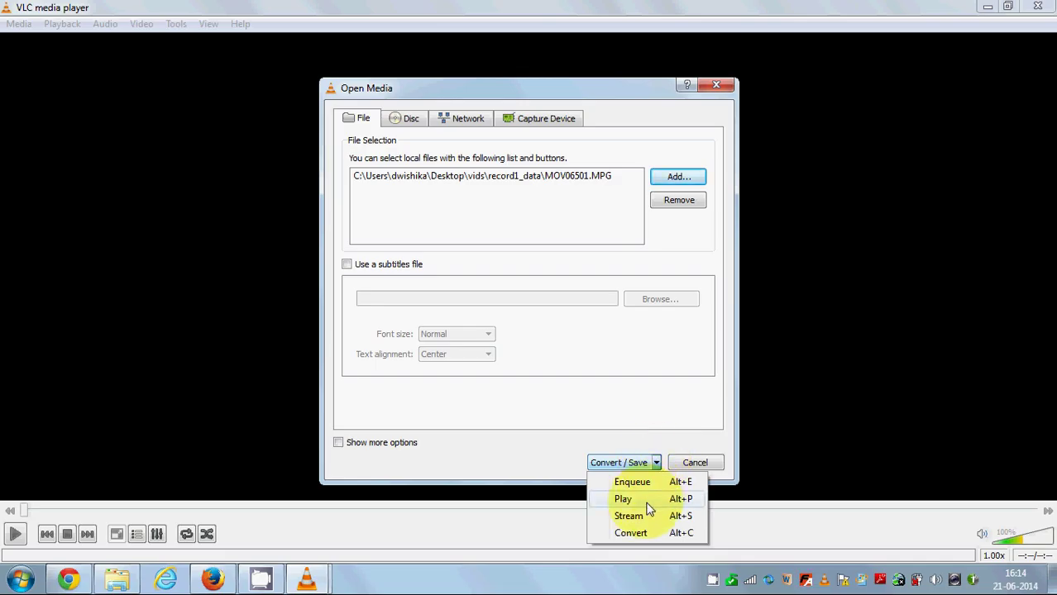
pyautogui.click(631, 533)
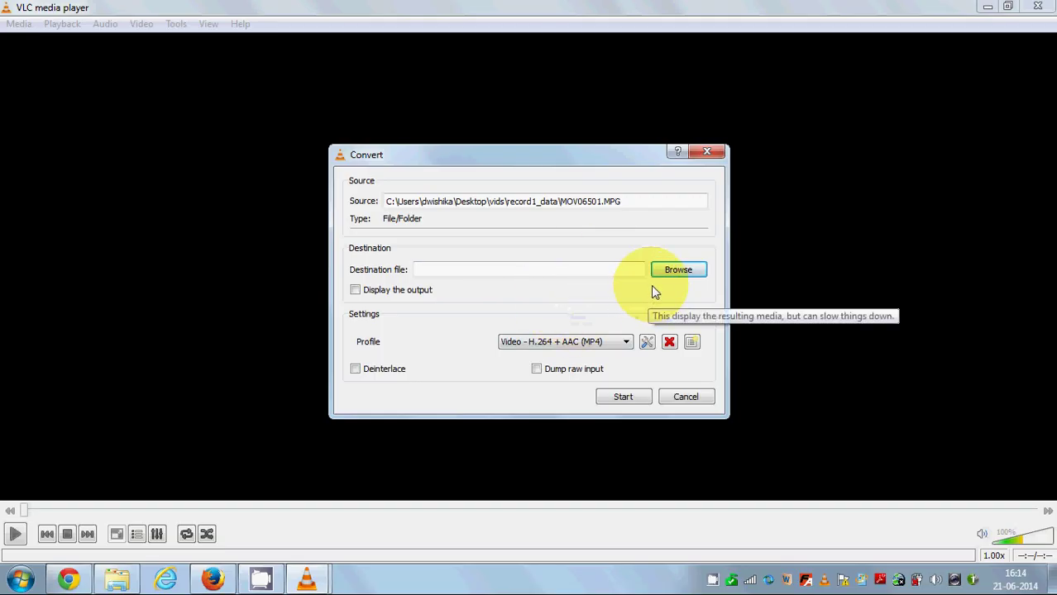
# Step: Browse the destination dialog to the record1_data folder via Desktop > vids
pyautogui.click(674, 271)
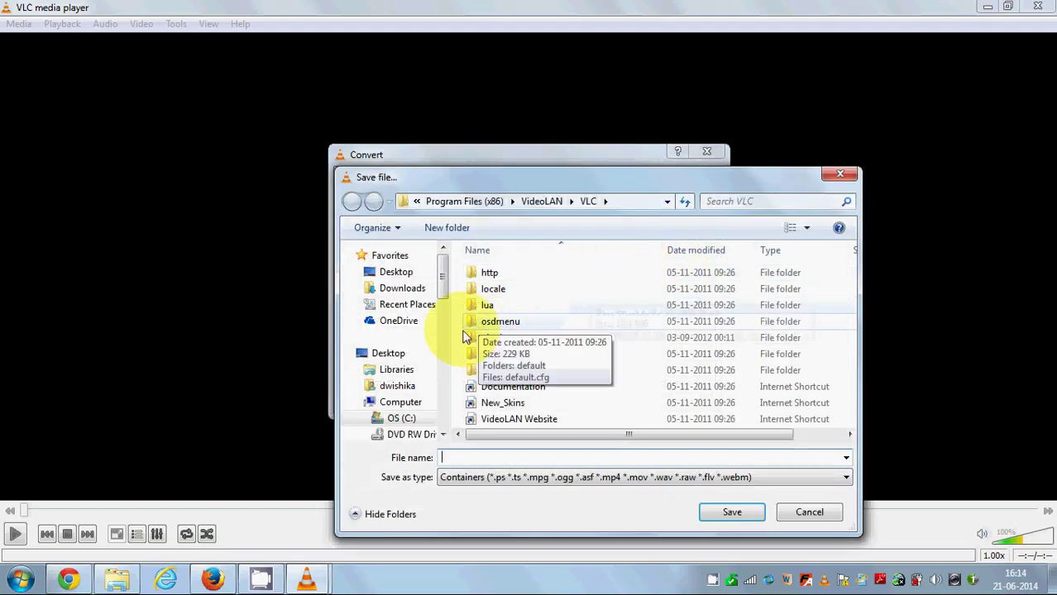
pyautogui.click(413, 354)
pyautogui.click(504, 386)
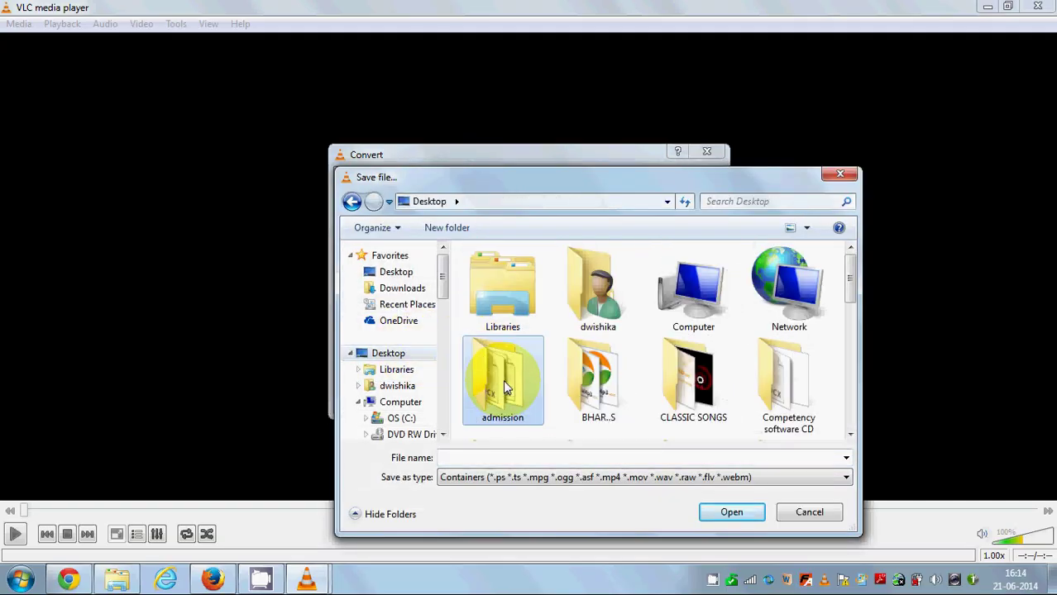
pyautogui.scroll(-5, 506, 387)
pyautogui.doubleClick(506, 382)
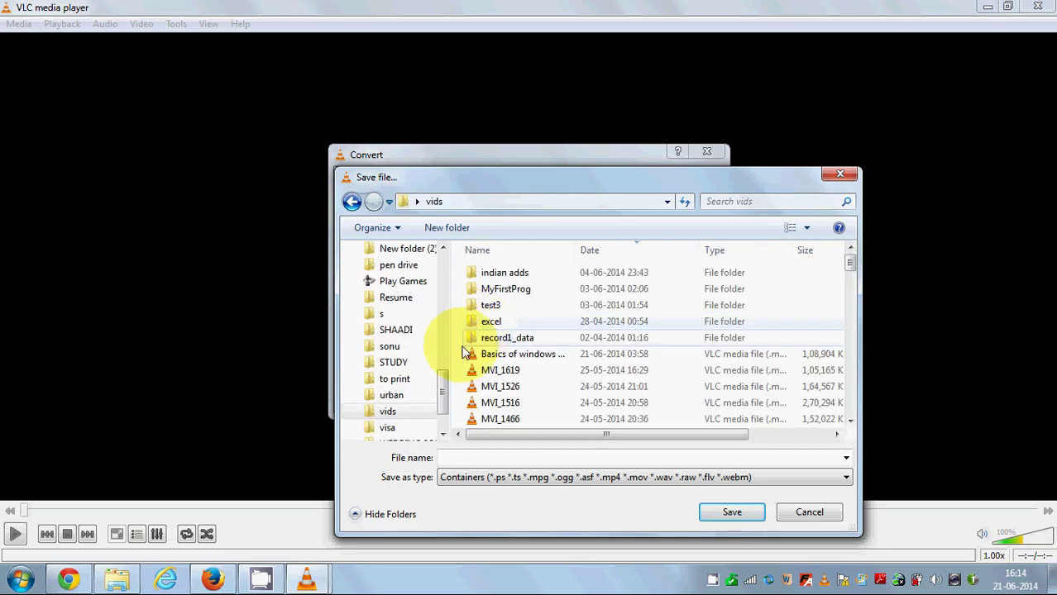
pyautogui.click(488, 340)
pyautogui.doubleClick(488, 341)
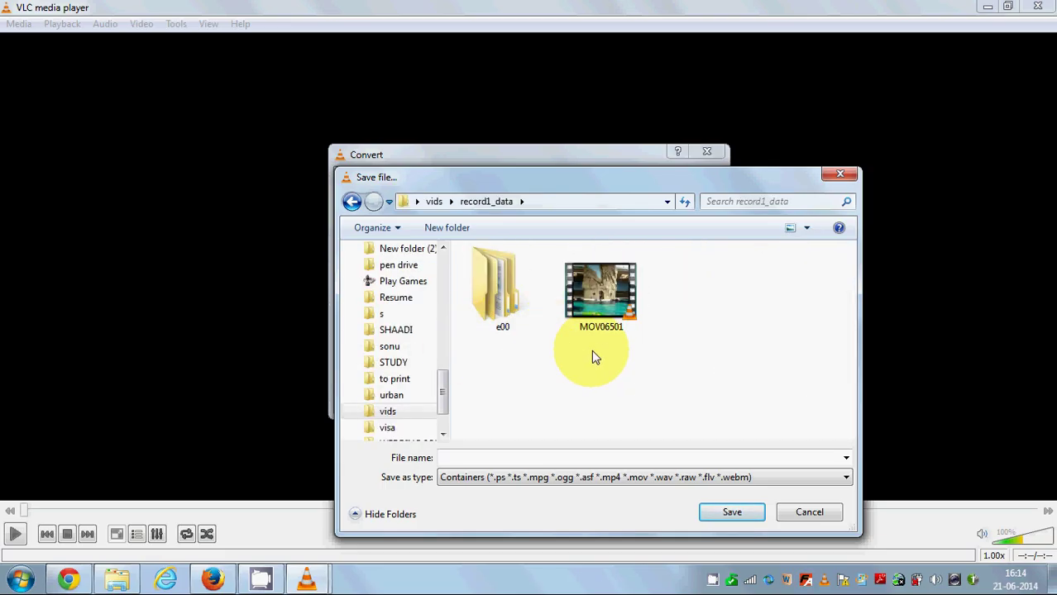
pyautogui.click(120, 577)
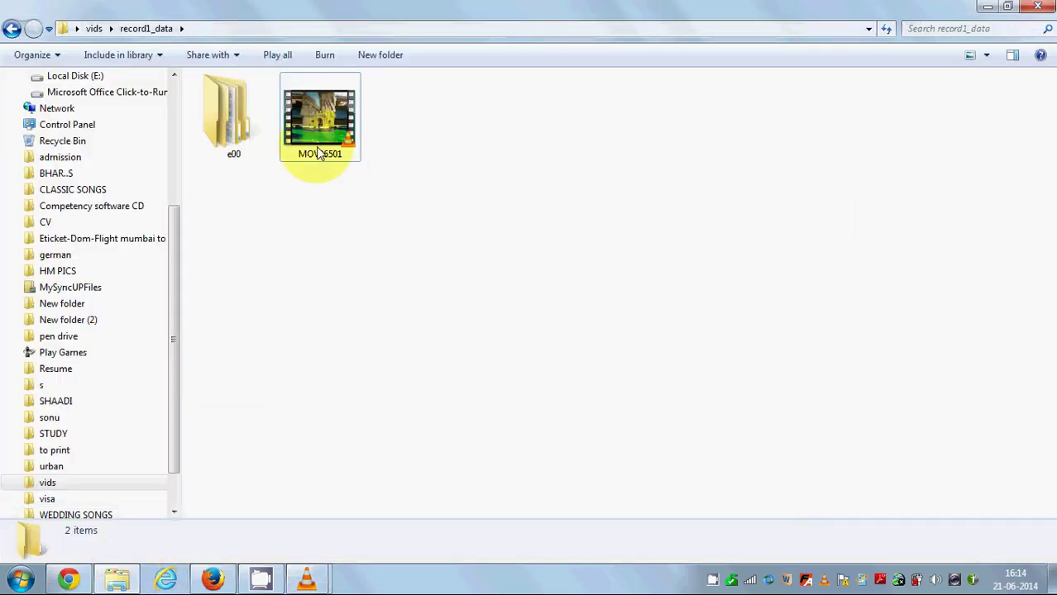
pyautogui.click(988, 7)
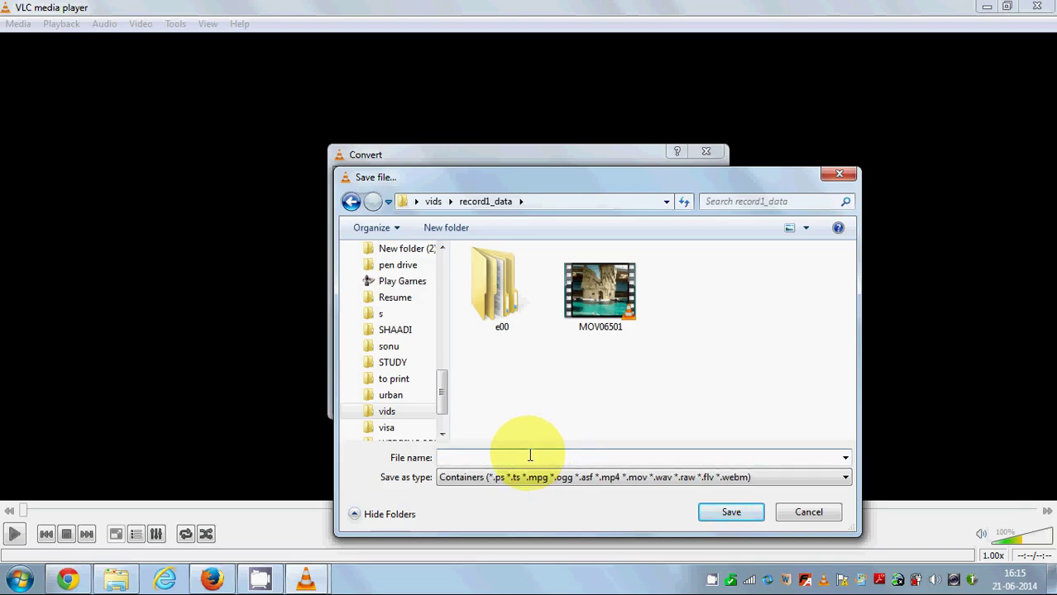
# Step: Name the destination file converted.mp4 in record1_data
pyautogui.click(530, 456)
pyautogui.write('converted')
pyautogui.write('mp4')
pyautogui.click(720, 514)
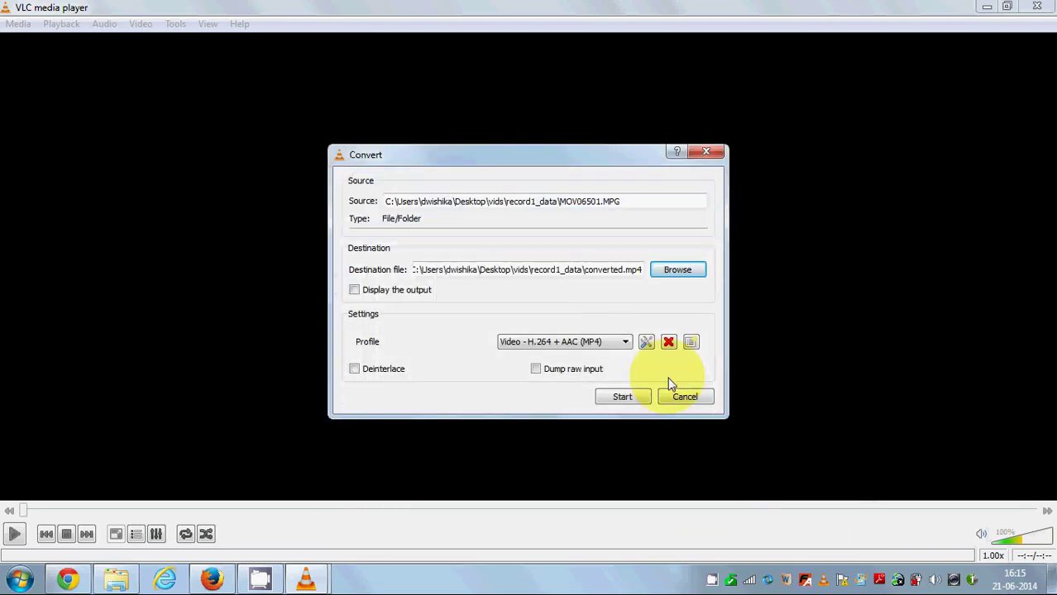
pyautogui.moveTo(586, 270); pyautogui.dragTo(635, 270)
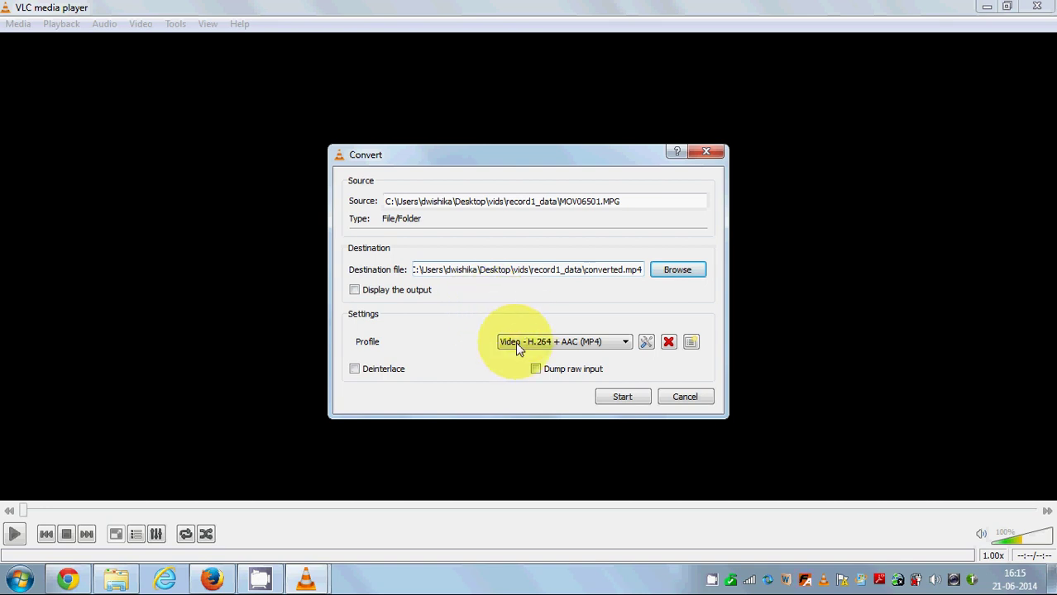
pyautogui.click(645, 344)
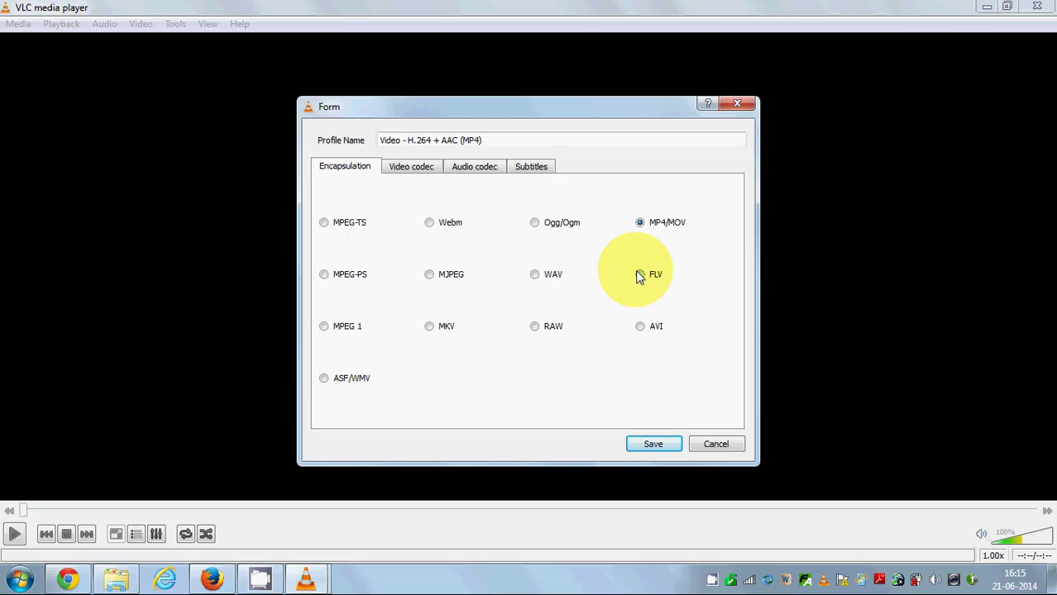
pyautogui.click(641, 328)
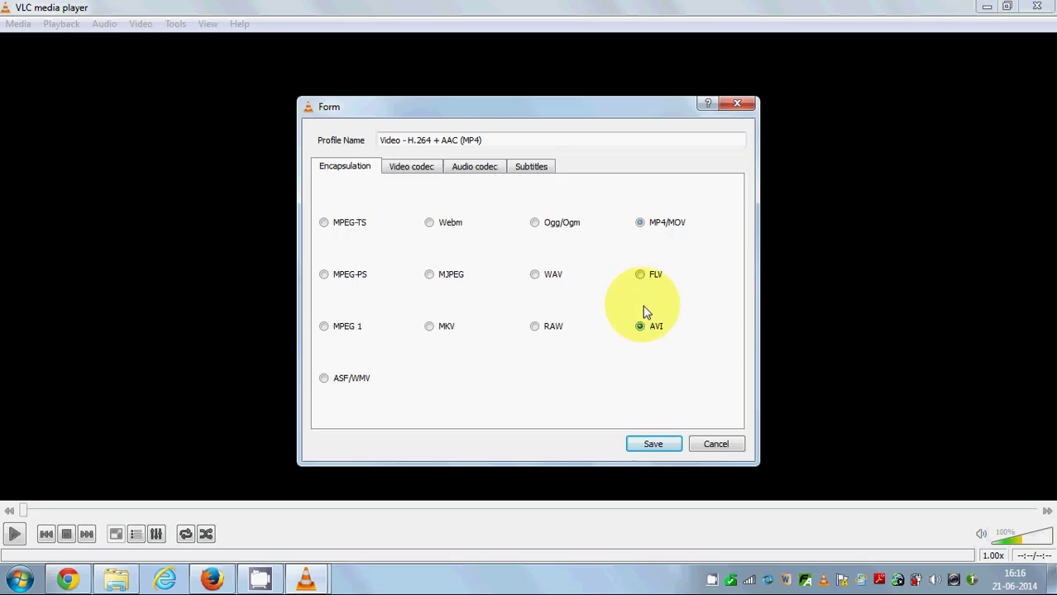
pyautogui.click(642, 275)
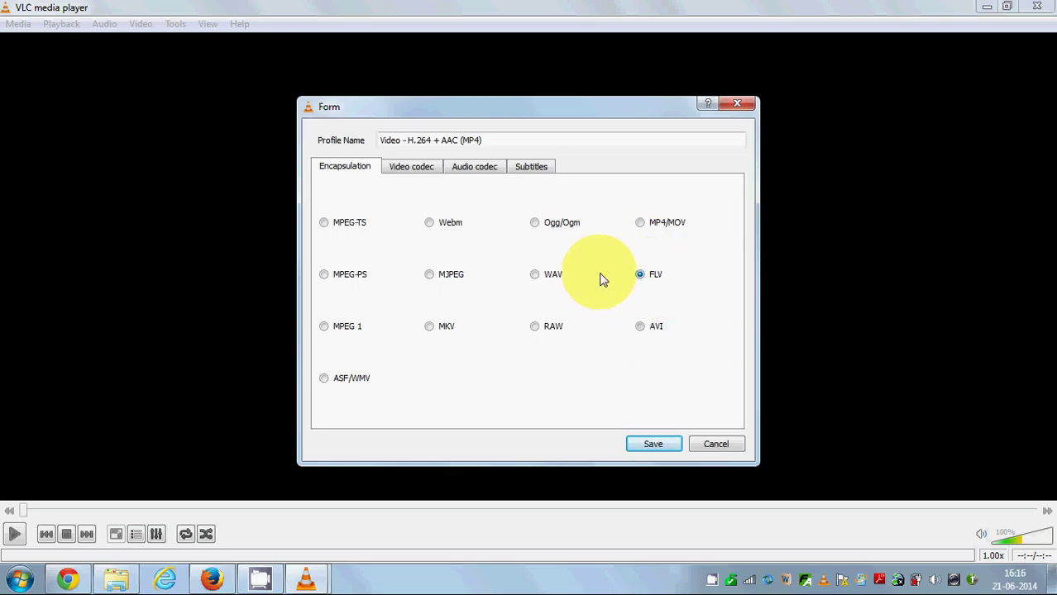
pyautogui.click(536, 276)
pyautogui.click(535, 327)
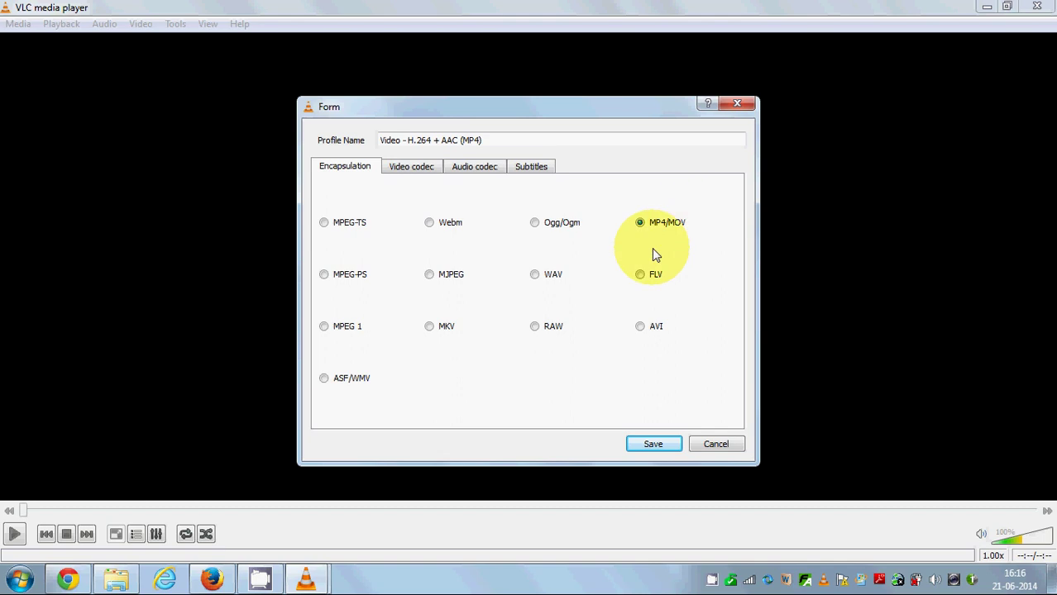
# Step: Keep the MP4/MOV container, start converting to converted.mp4, and close the MOV06501 Properties window
pyautogui.click(653, 445)
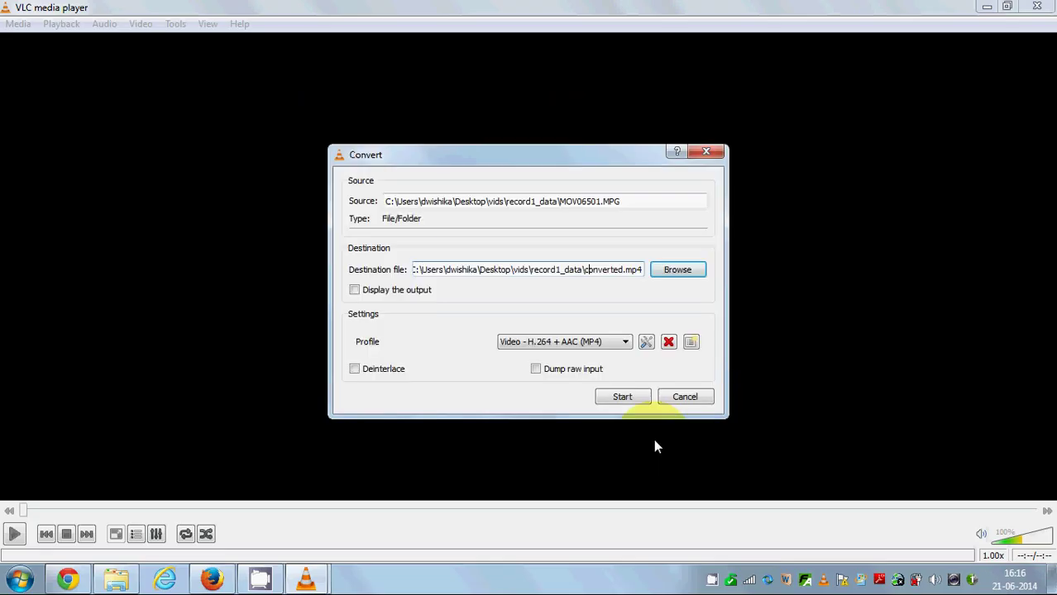
pyautogui.click(622, 397)
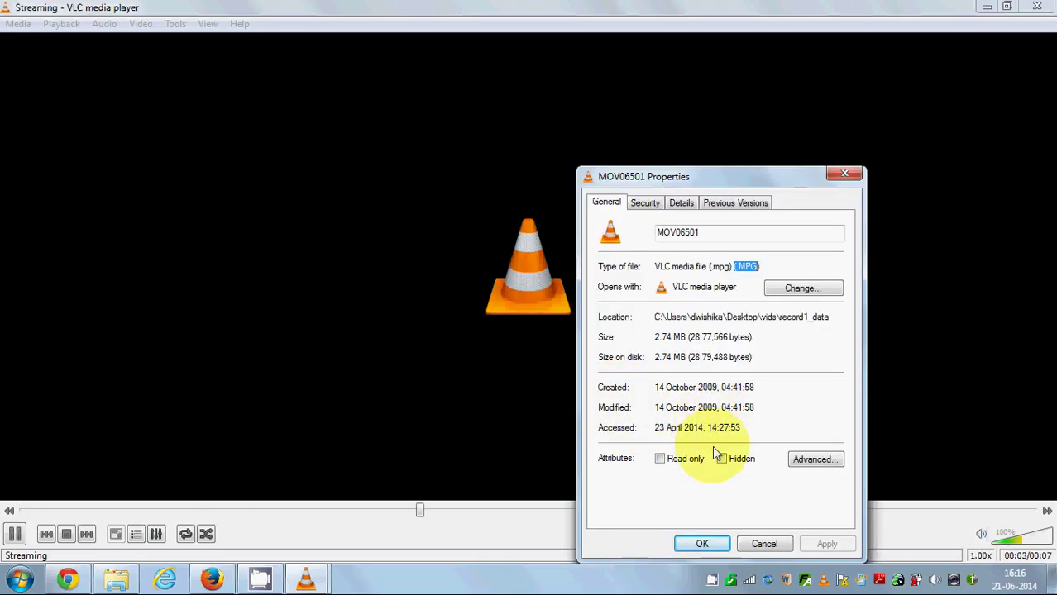
pyautogui.click(702, 544)
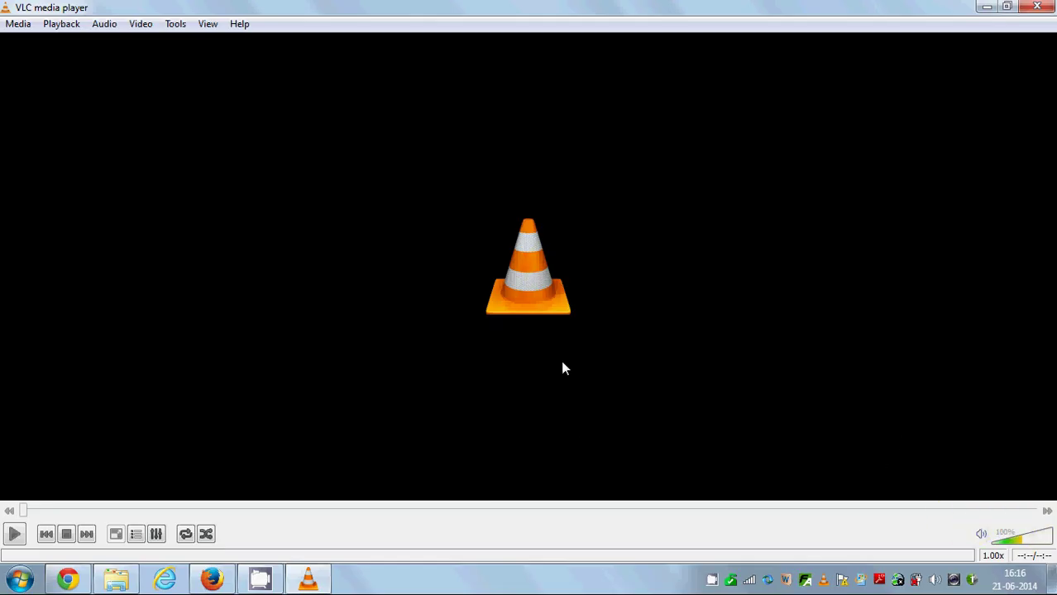
# Step: Check converted.mp4's details in record1_data (1.84 MB, 7 seconds) and play it in VLC
pyautogui.click(116, 579)
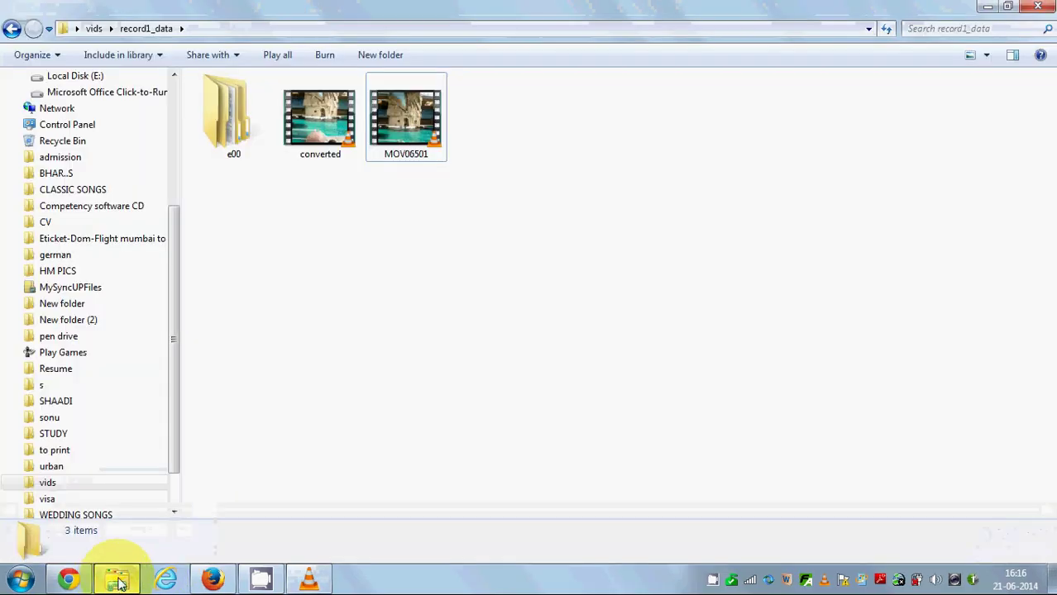
pyautogui.click(319, 150)
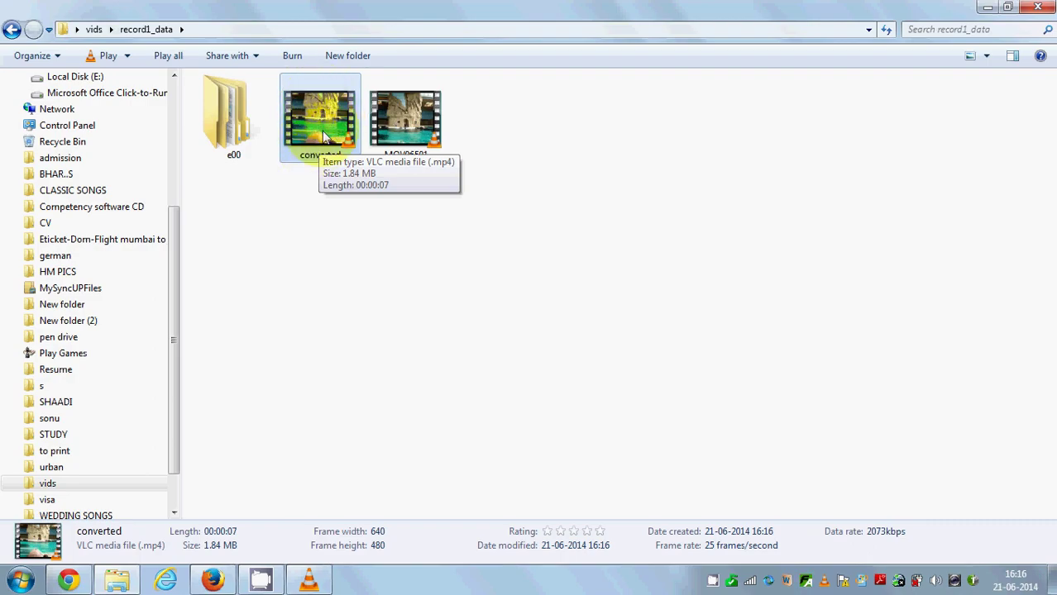
pyautogui.click(309, 579)
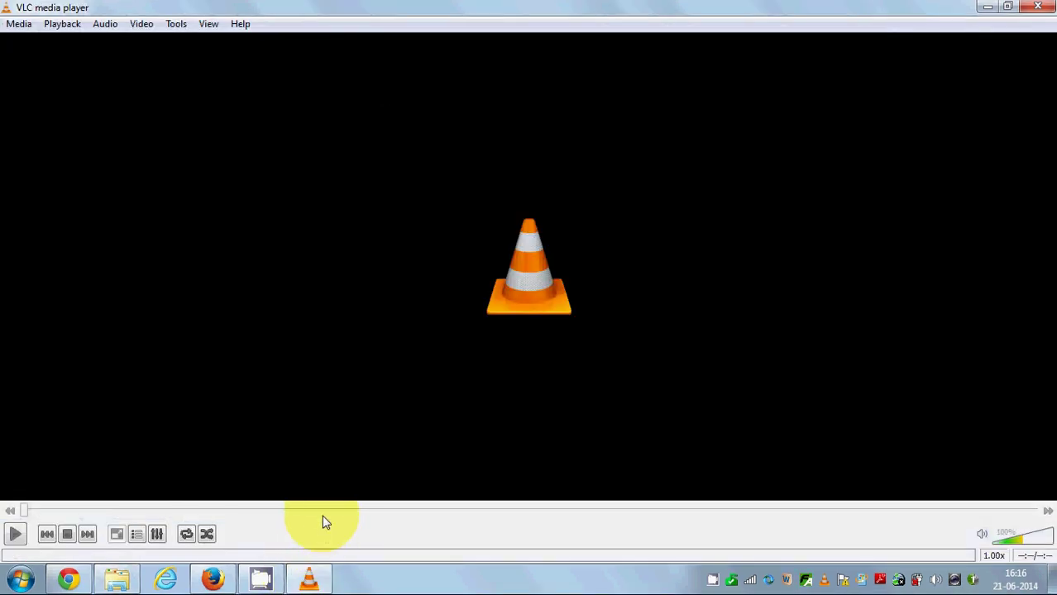
pyautogui.click(102, 586)
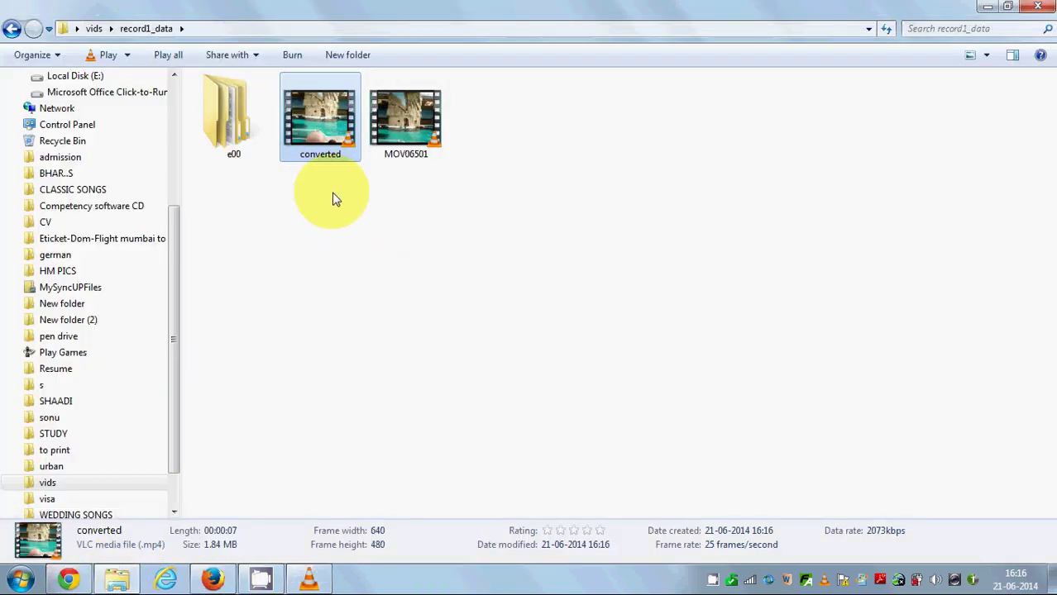
pyautogui.click(319, 163)
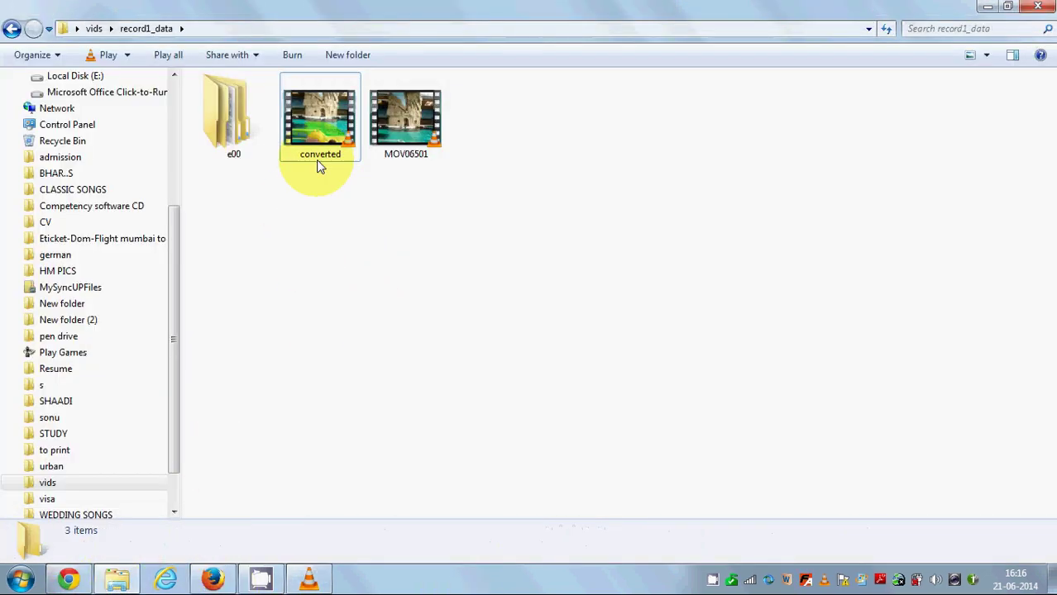
pyautogui.doubleClick(314, 118)
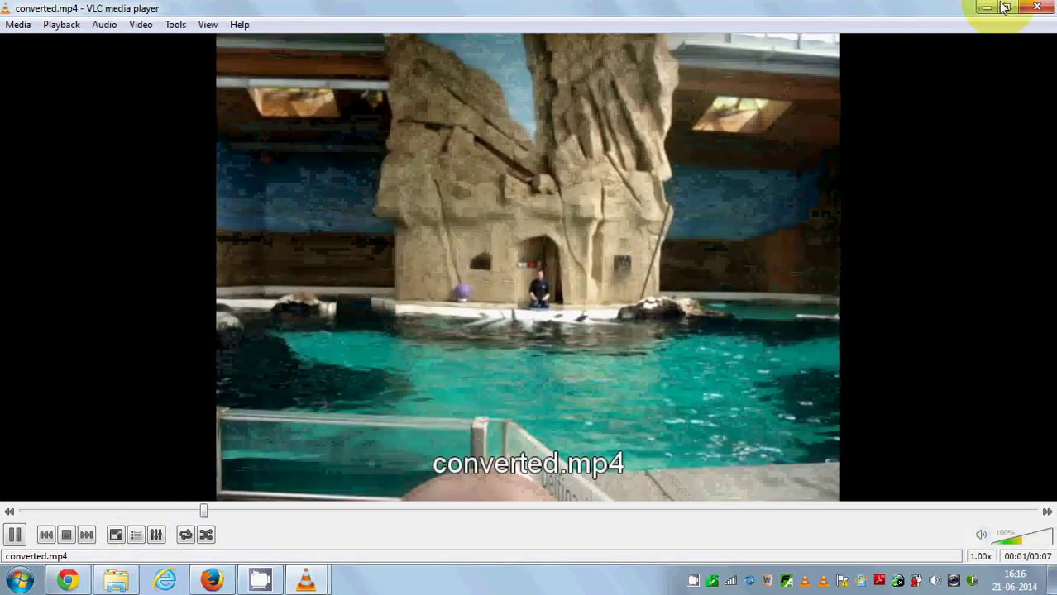
pyautogui.click(1037, 7)
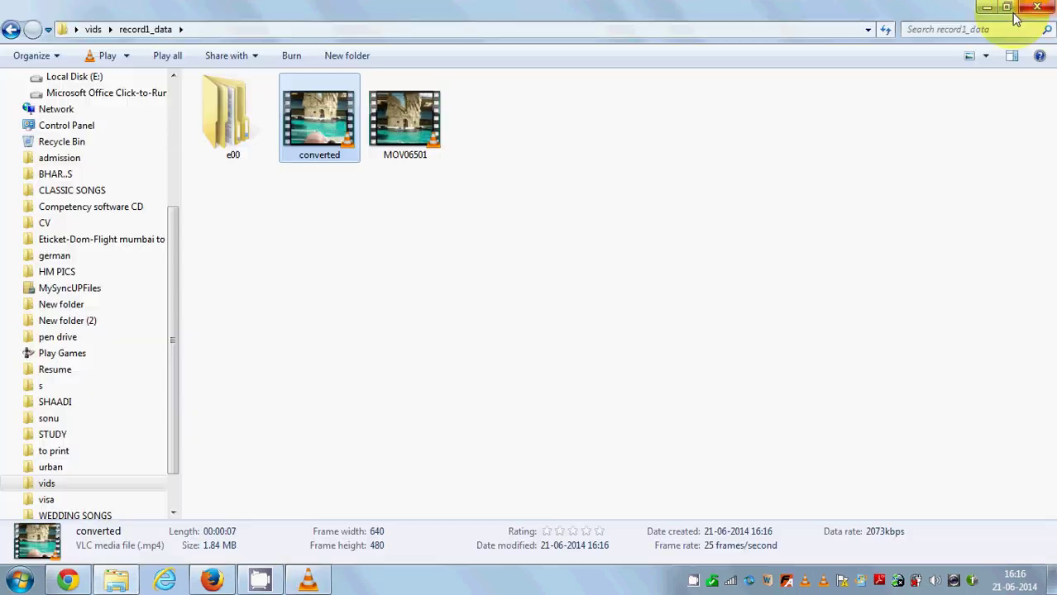
# Step: Select MOV06501 to compare its details, then bring VLC media player back to the front
pyautogui.click(414, 137)
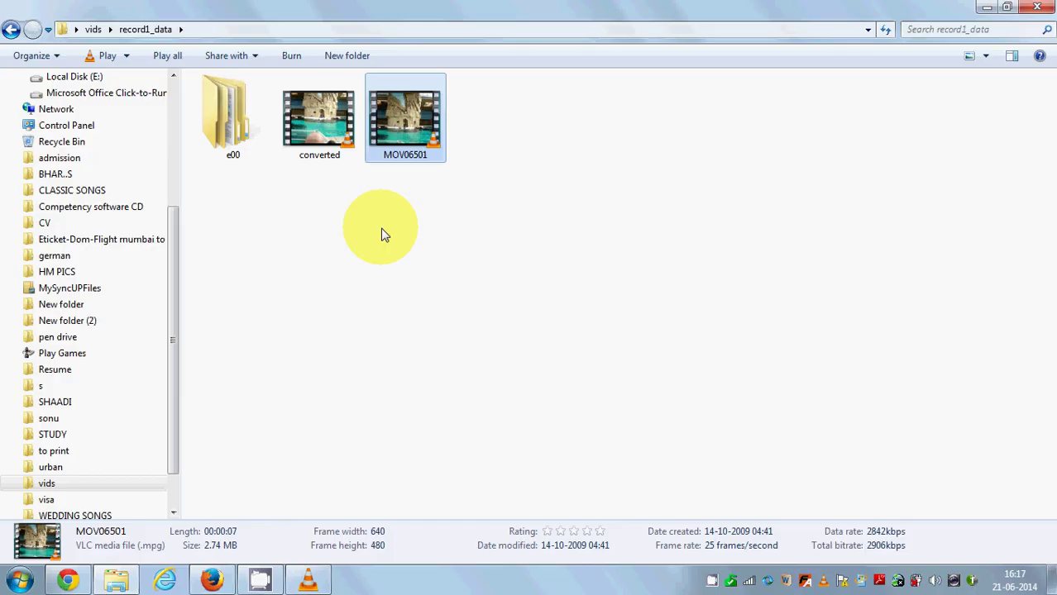
pyautogui.click(310, 581)
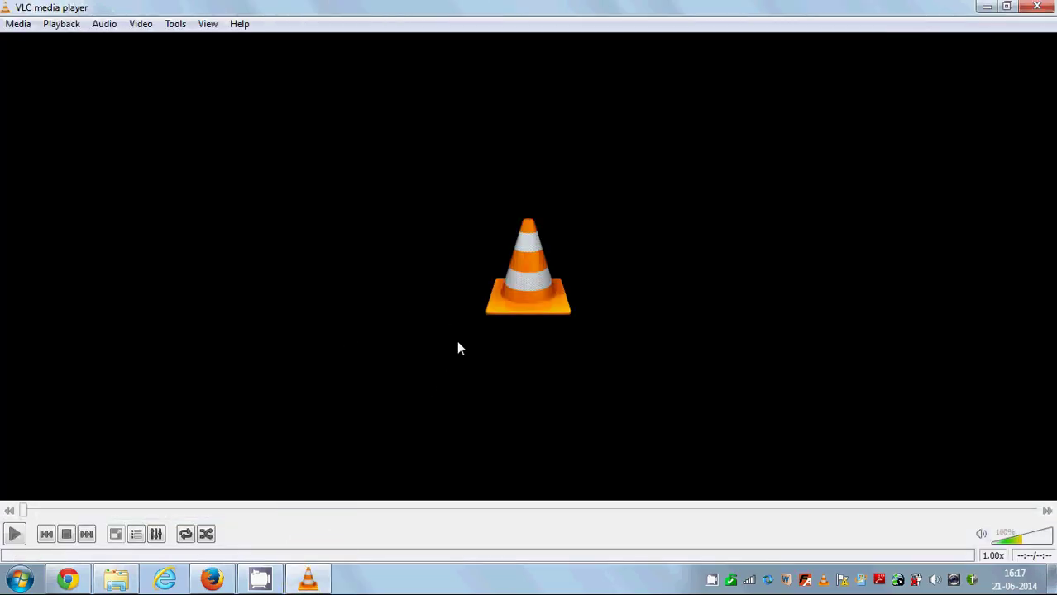
pyautogui.click(420, 578)
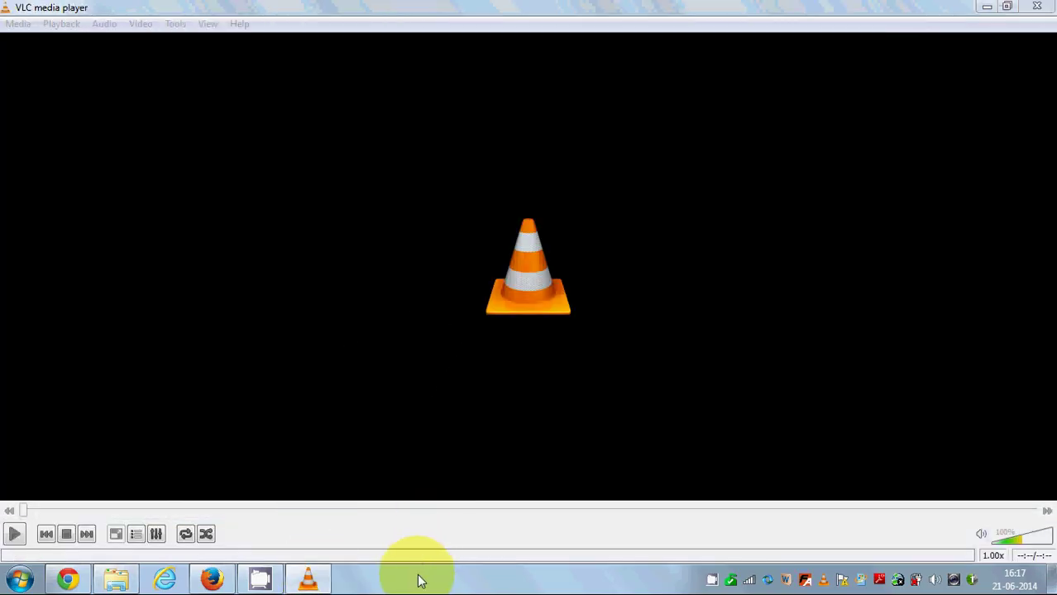